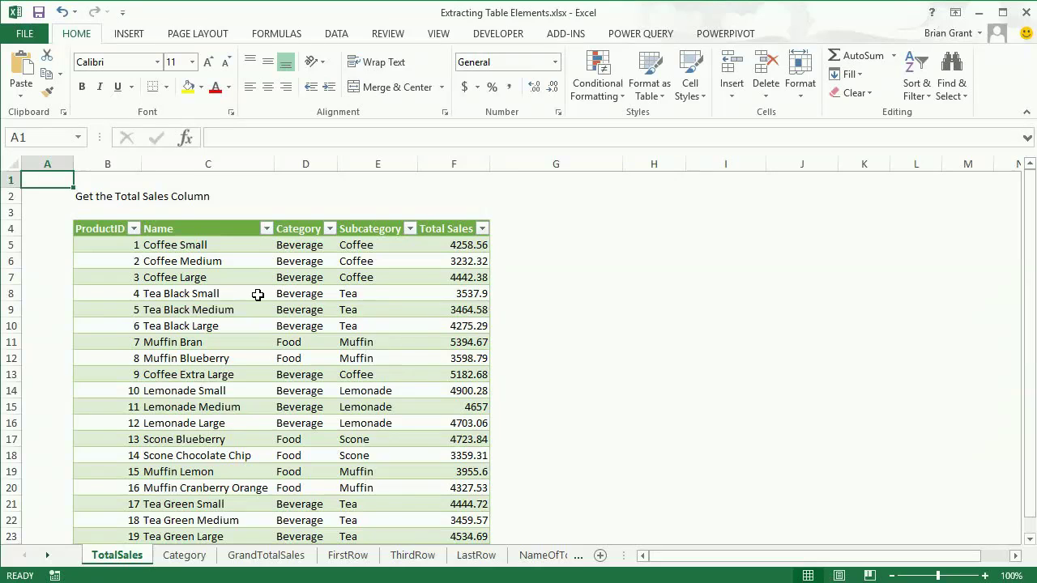
Open the qryGrabTotalSales query of the TotalSales sheet for editing in the Query Editor.
left_click(257, 294)
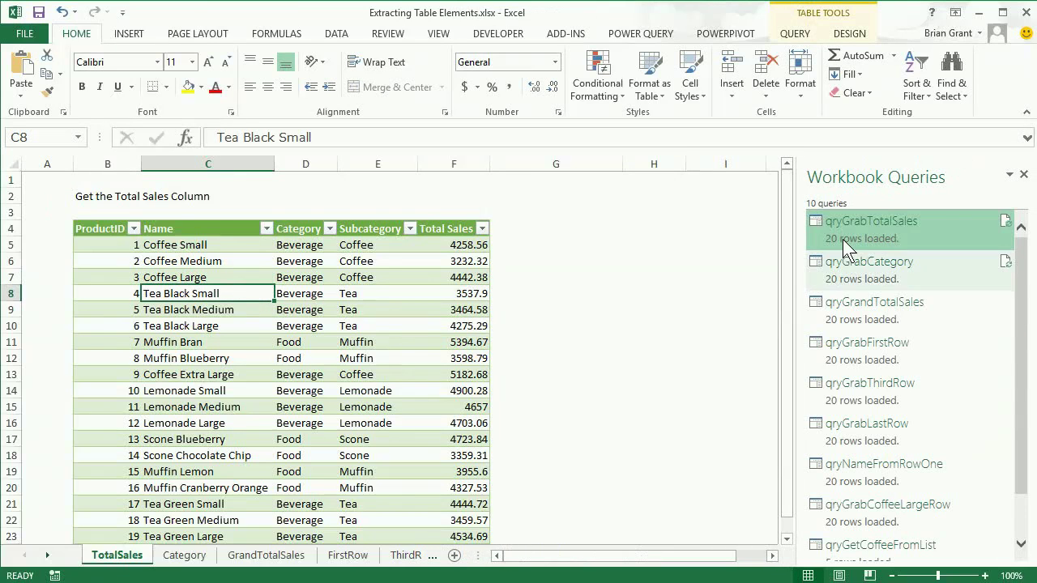
mouse_move(928, 221)
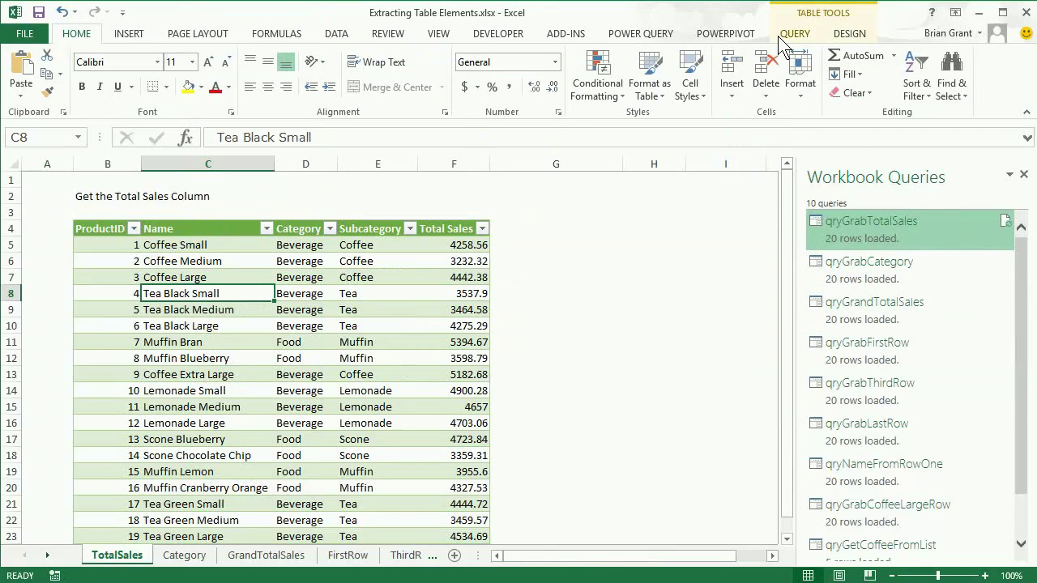
left_click(640, 34)
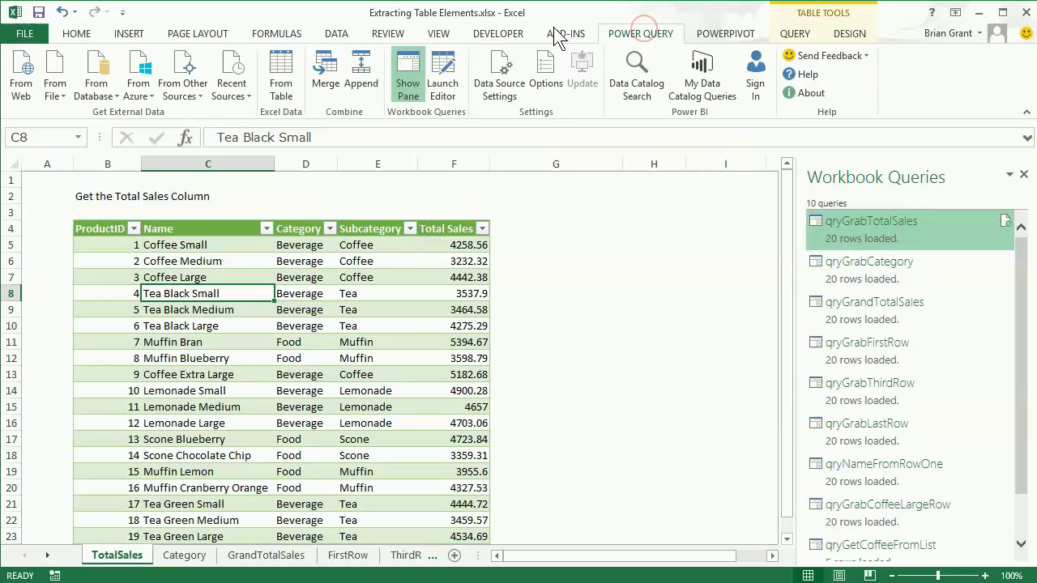
left_click(407, 75)
left_click(406, 73)
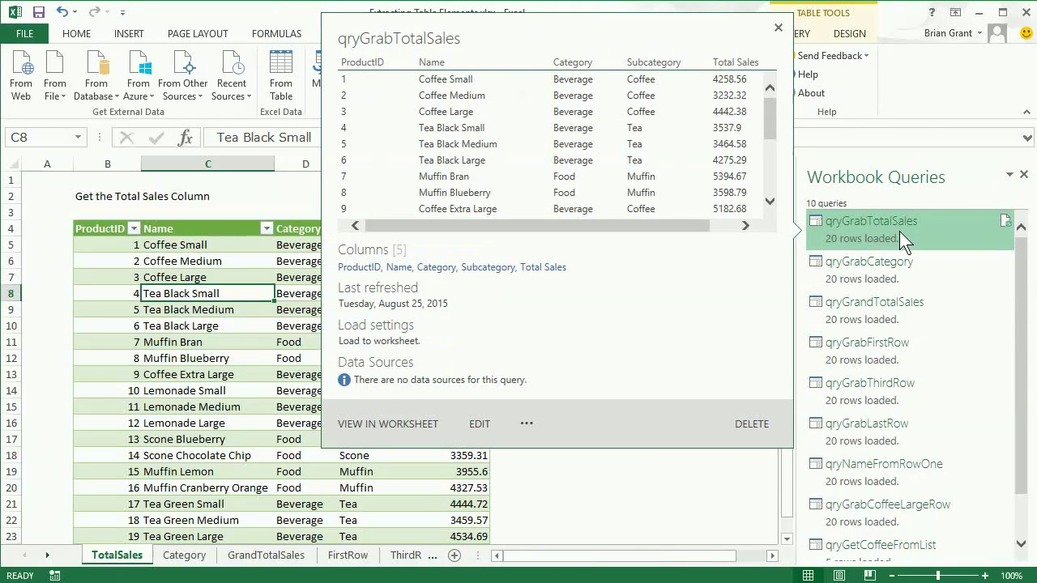
right_click(899, 231)
left_click(910, 239)
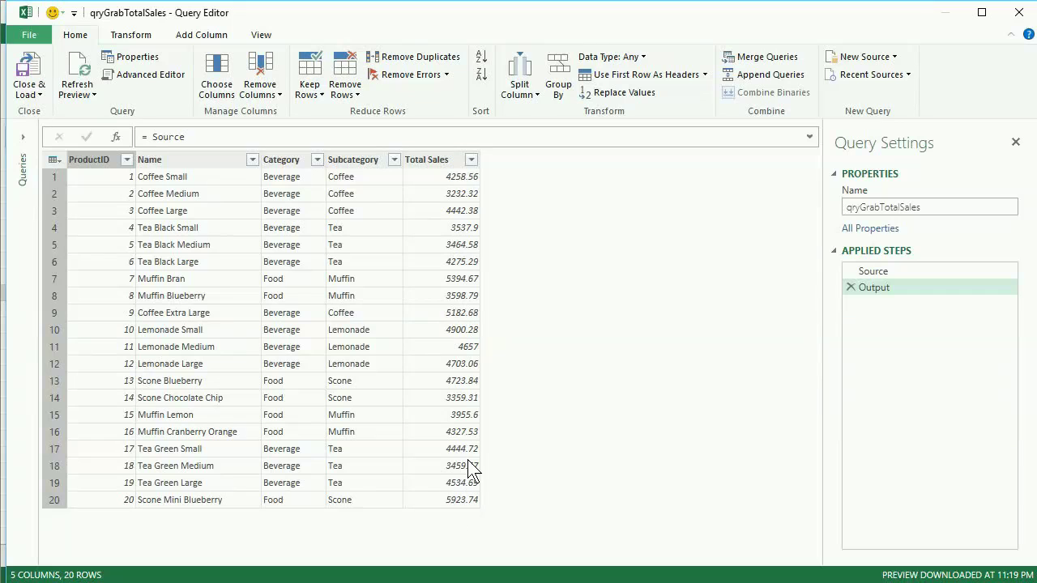
Examine the Source and Output lines of the qryGrabTotalSales code in the Advanced Editor and close it.
left_click(276, 34)
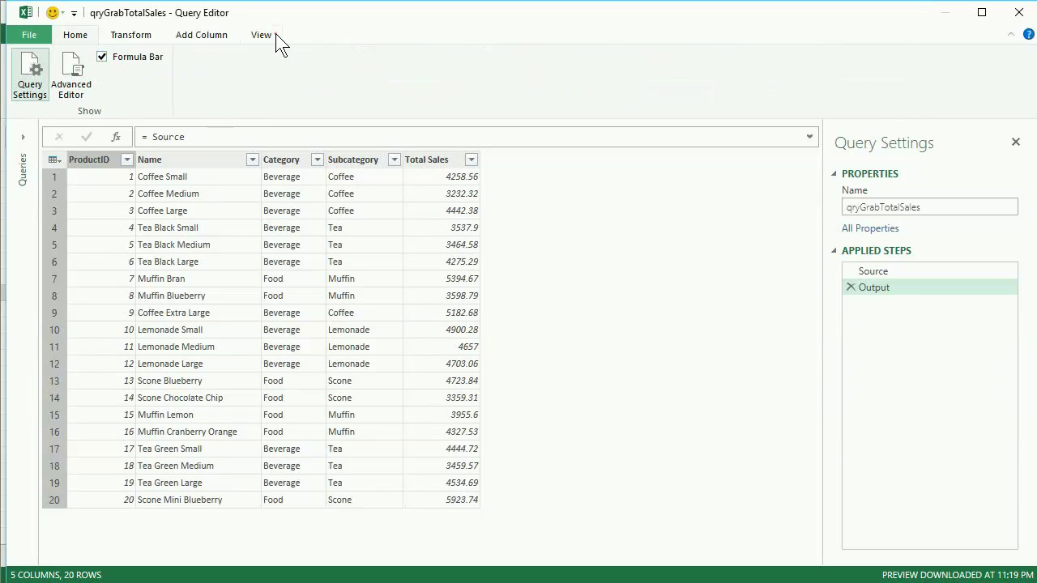
left_click(68, 90)
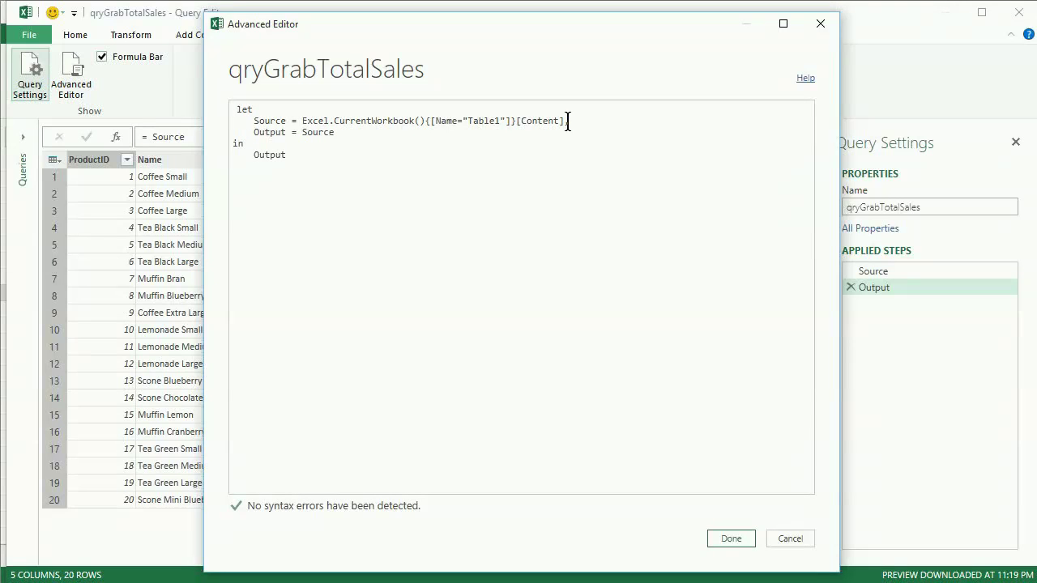
left_click(285, 133)
left_click(285, 121)
left_click(731, 540)
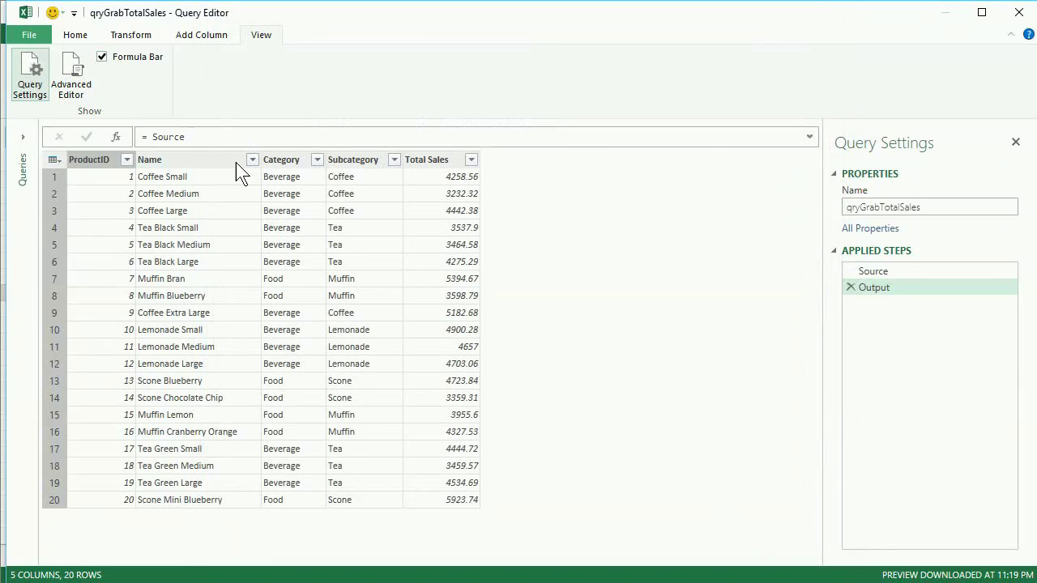
Hide and reshow the formula bar, and change the Output step's formula to = Source[Total Sales].
left_click(101, 56)
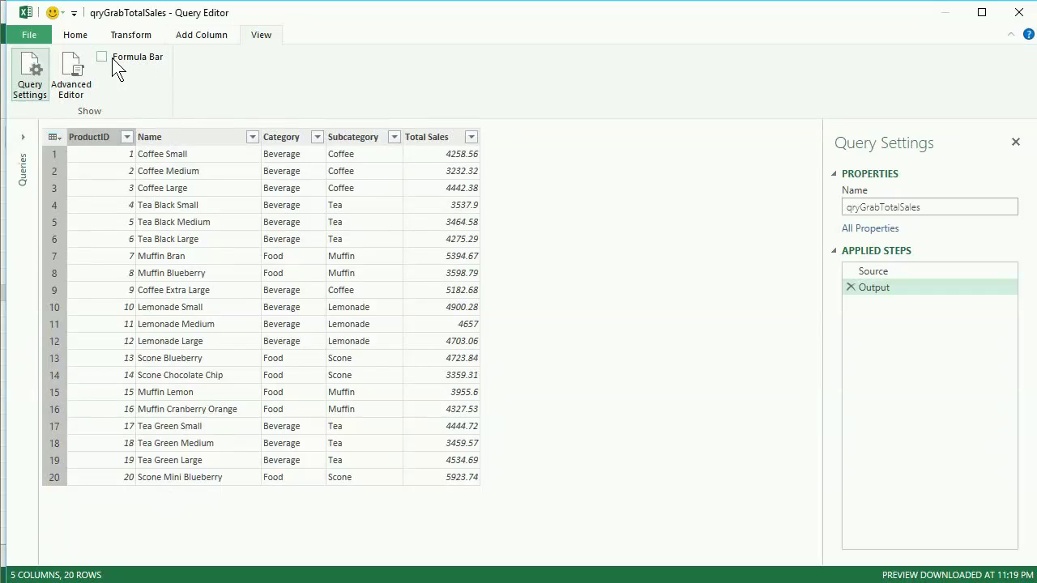
left_click(101, 57)
left_click(209, 142)
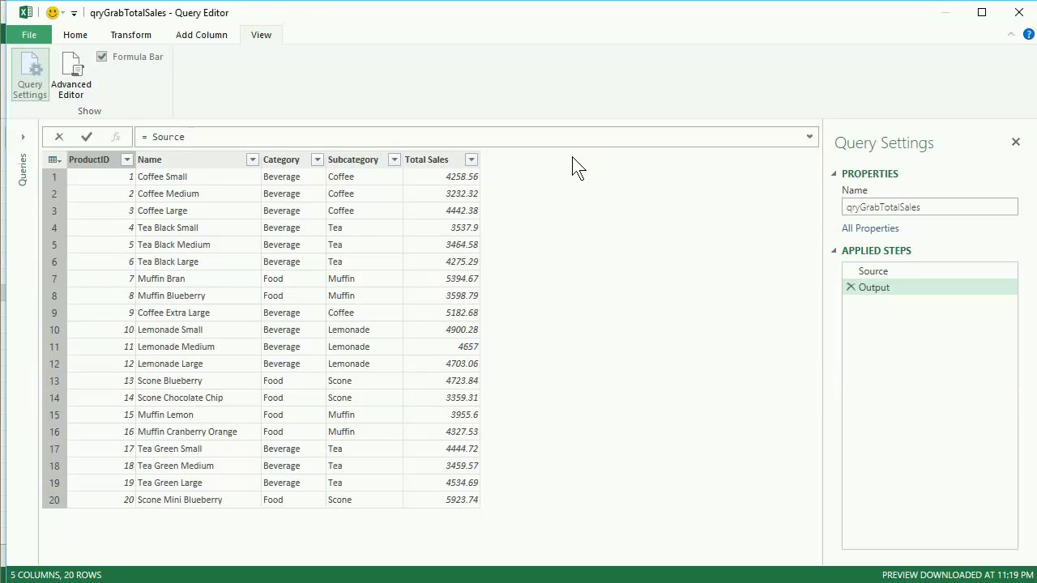
type("otal Sales]")
key("Return")
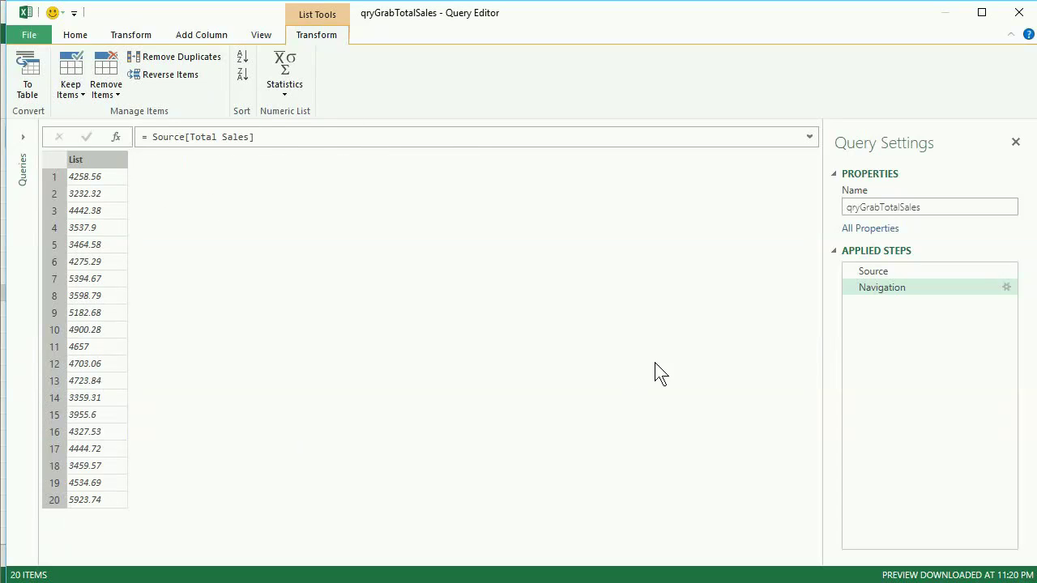
Compare the Source table with the Navigation step's Total Sales list, and close the Query Editor discarding the changes.
left_click(884, 270)
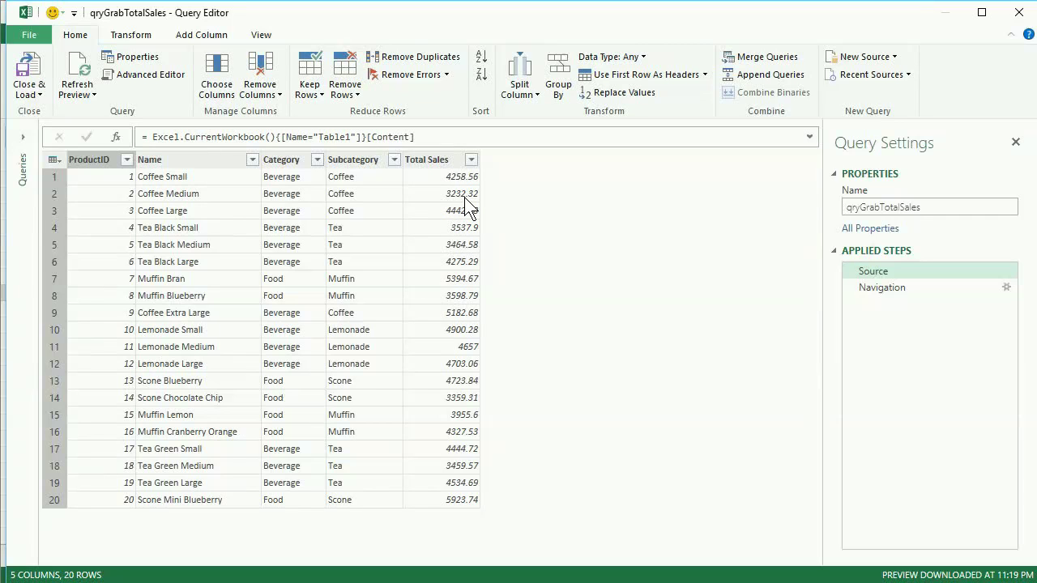
left_click(865, 289)
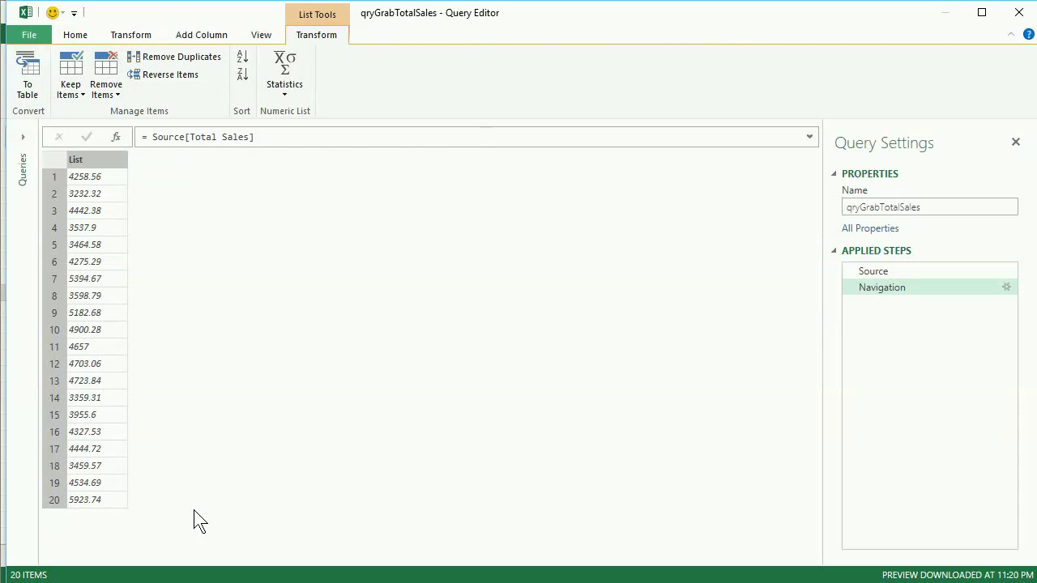
left_click(899, 272)
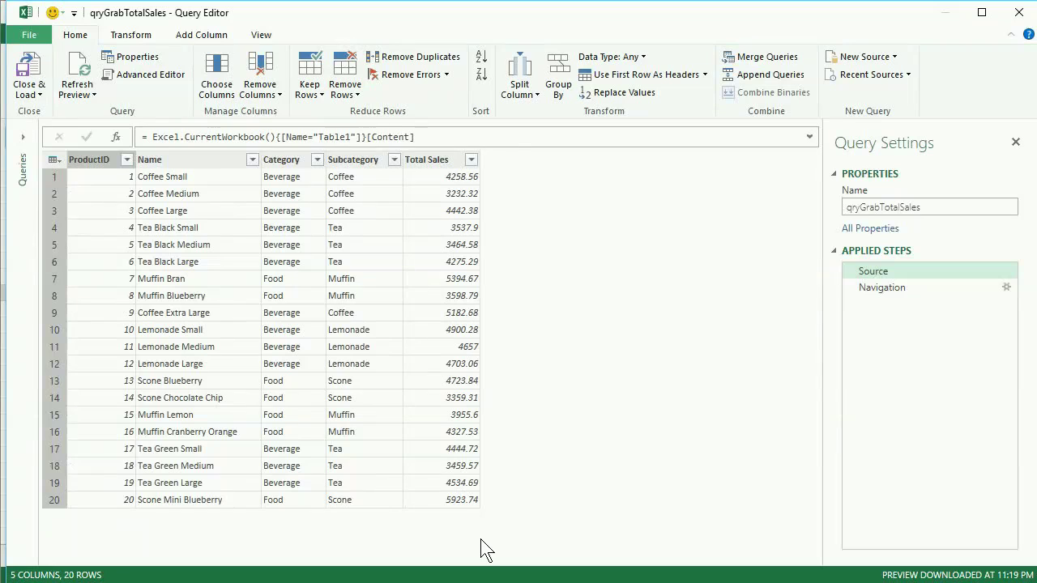
left_click(877, 289)
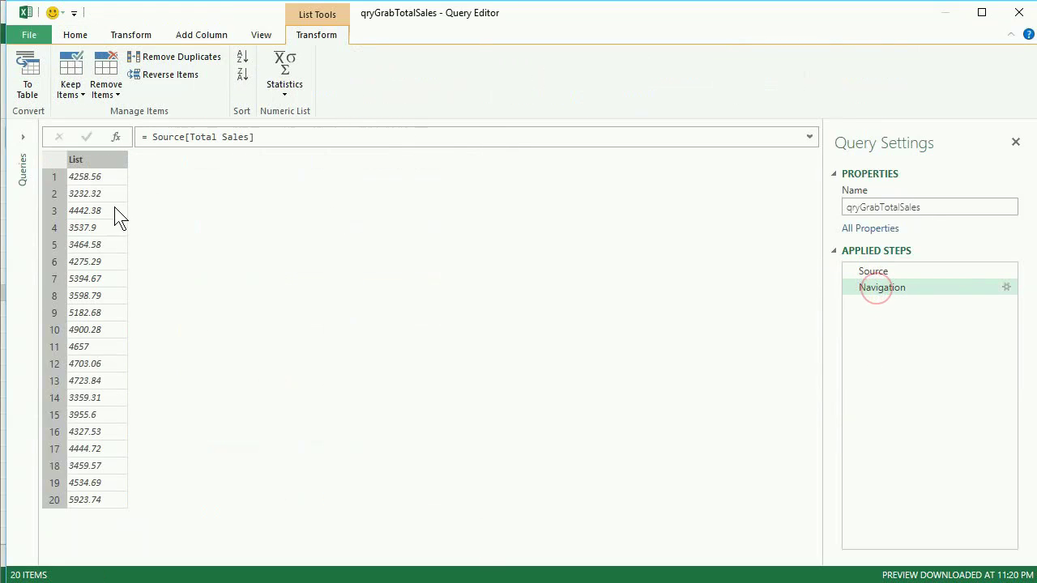
left_click(114, 163)
left_click(36, 31)
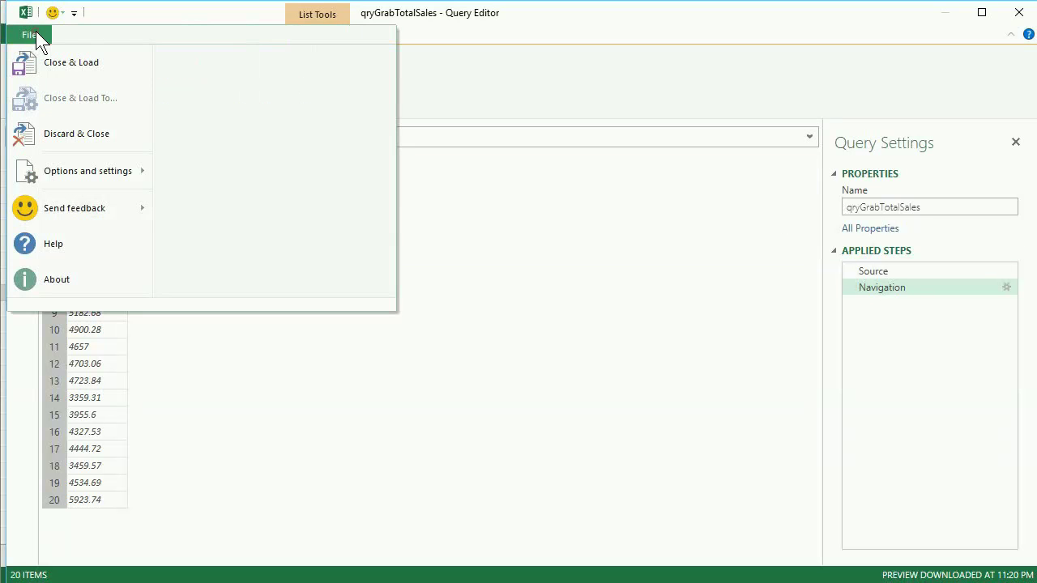
left_click(74, 132)
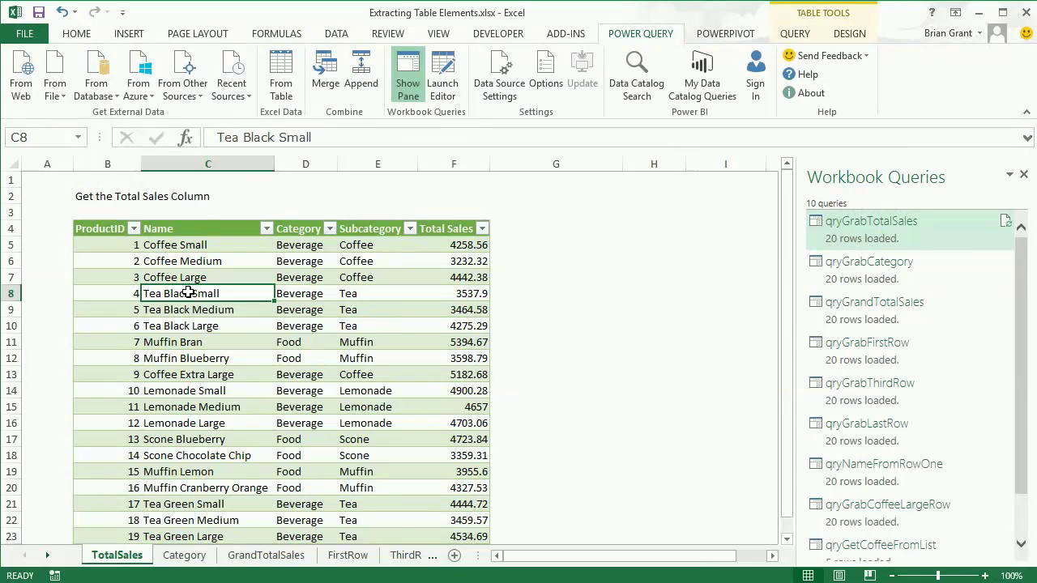
Open the qryGrabCategory query of the Category sheet for editing in the Query Editor.
left_click(184, 558)
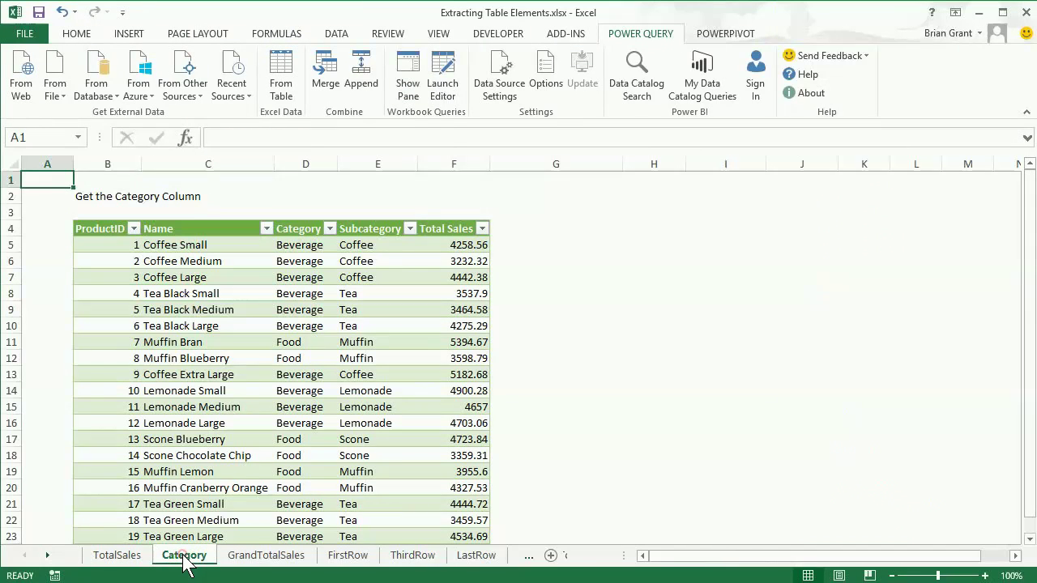
left_click(184, 261)
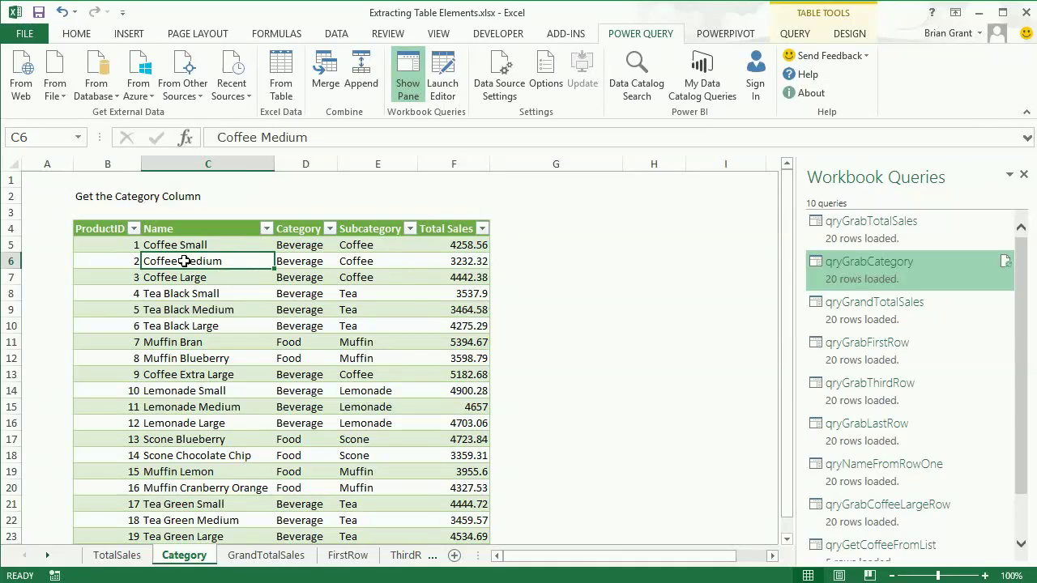
mouse_move(854, 265)
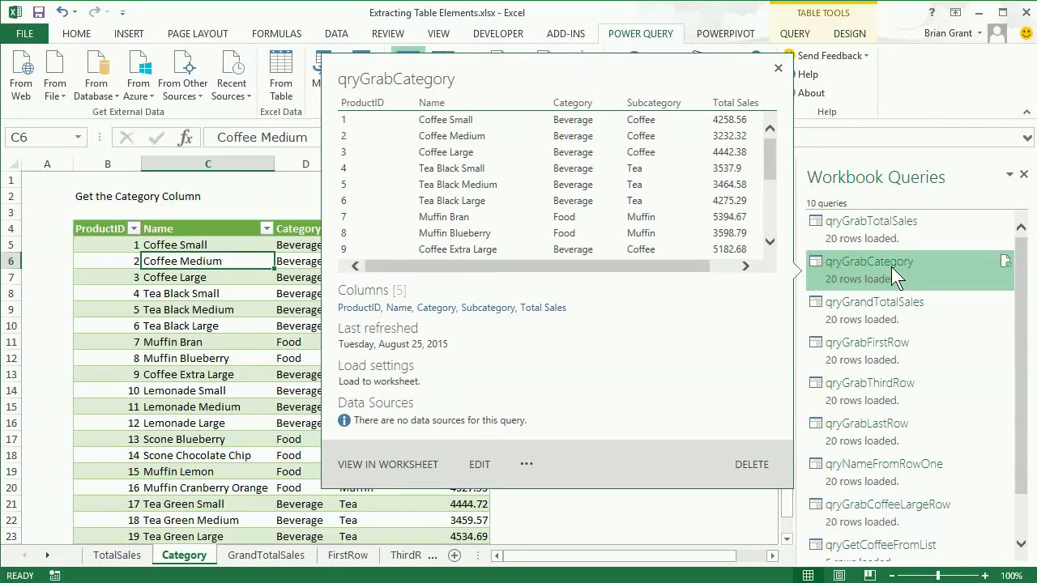
right_click(891, 267)
left_click(905, 276)
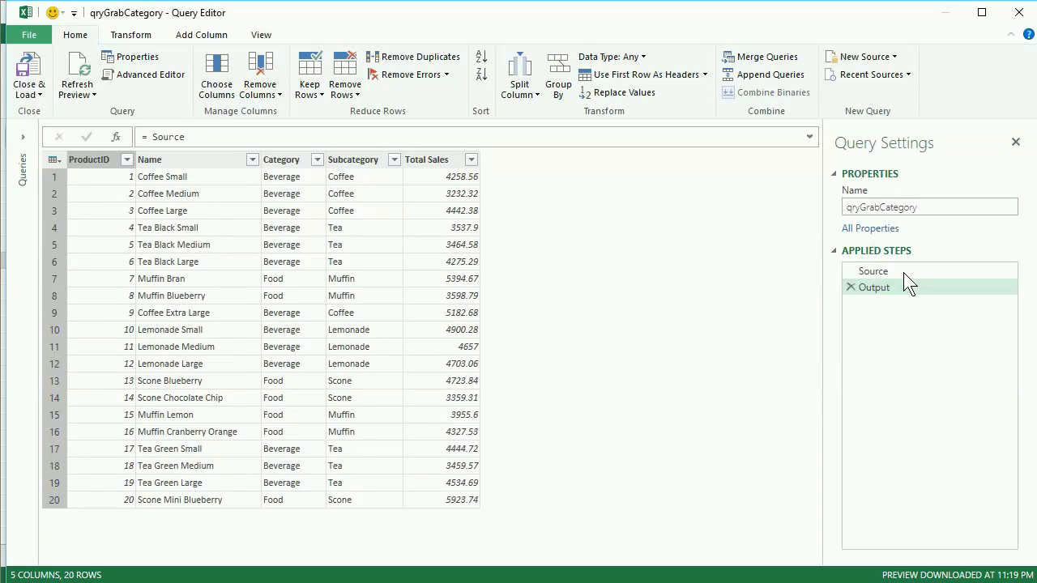
Change the Output line of qryGrabCategory to Source[Cetegory] in the Advanced Editor and apply it.
left_click(267, 34)
left_click(65, 77)
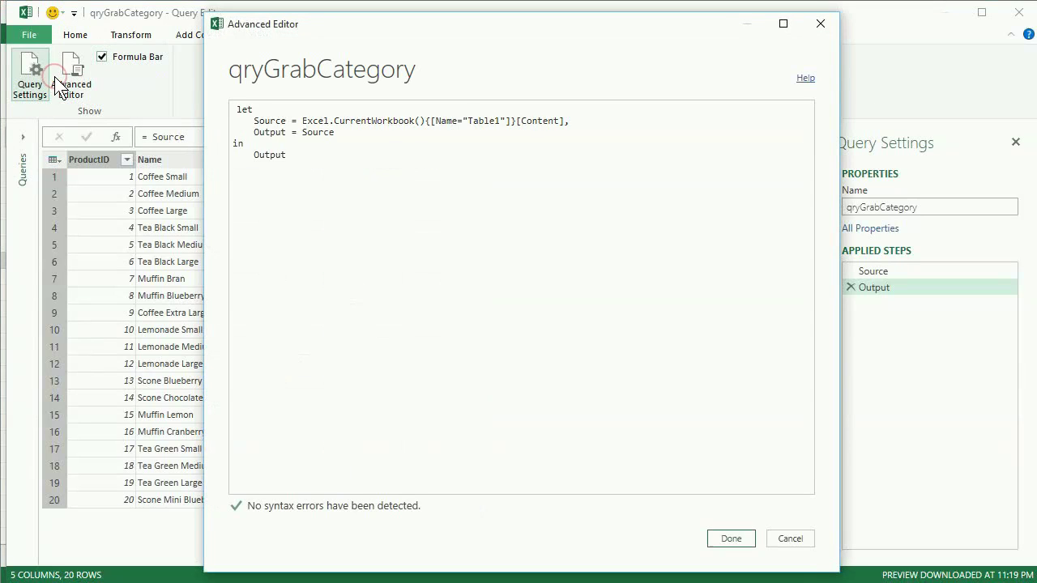
left_click(342, 132)
left_click(358, 132)
left_click_drag(308, 30, 459, 26)
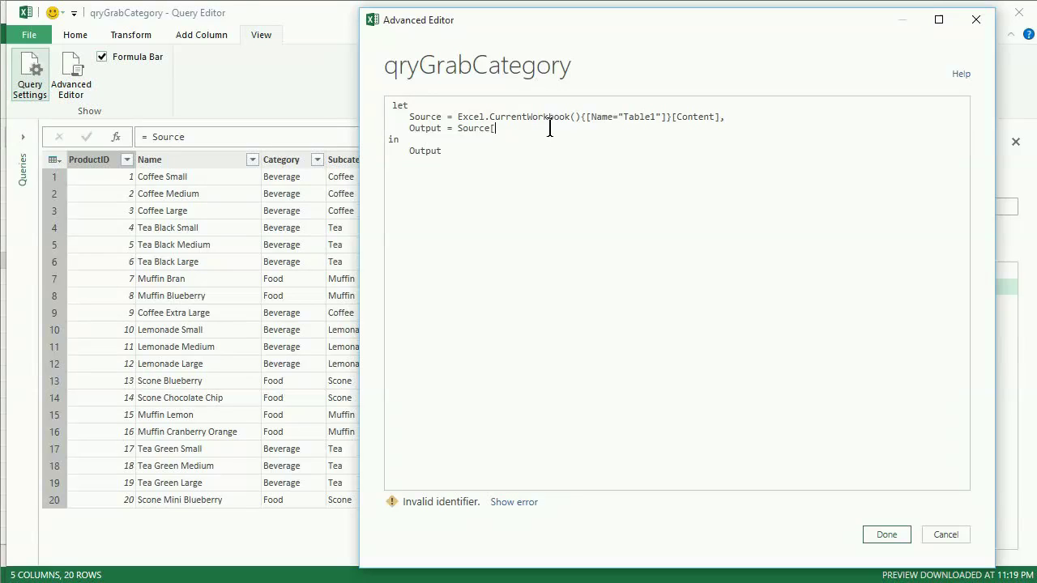
type("Cetegory]")
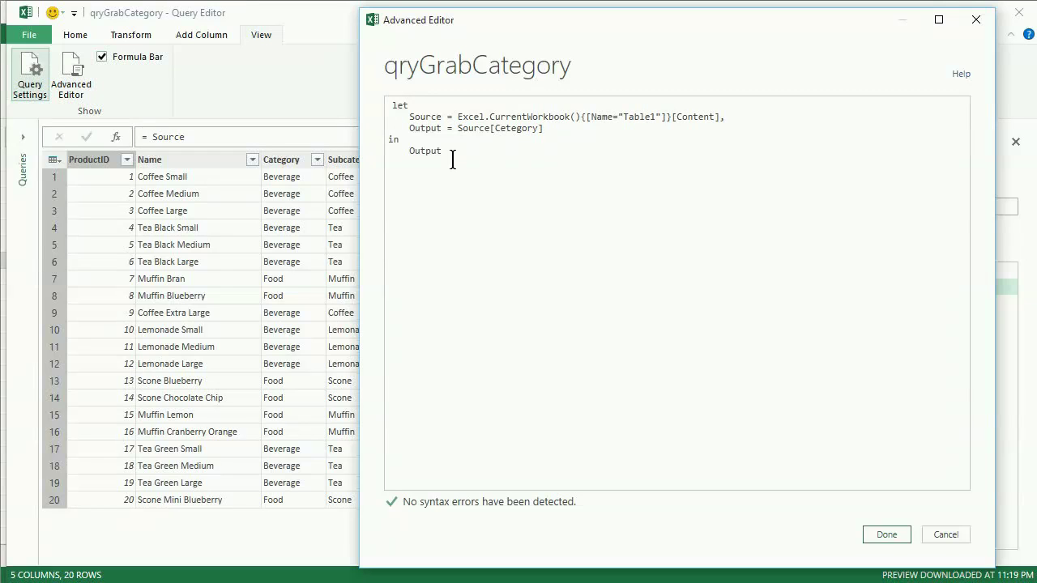
left_click(886, 535)
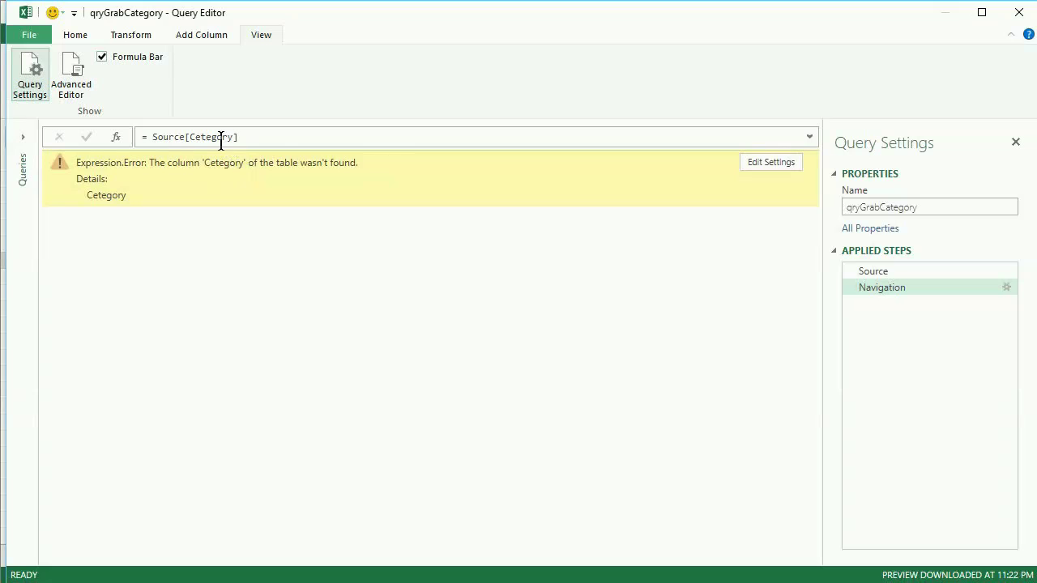
Check the Navigation step's settings without changing them, and correct its formula to = Source[Category].
left_click(1007, 287)
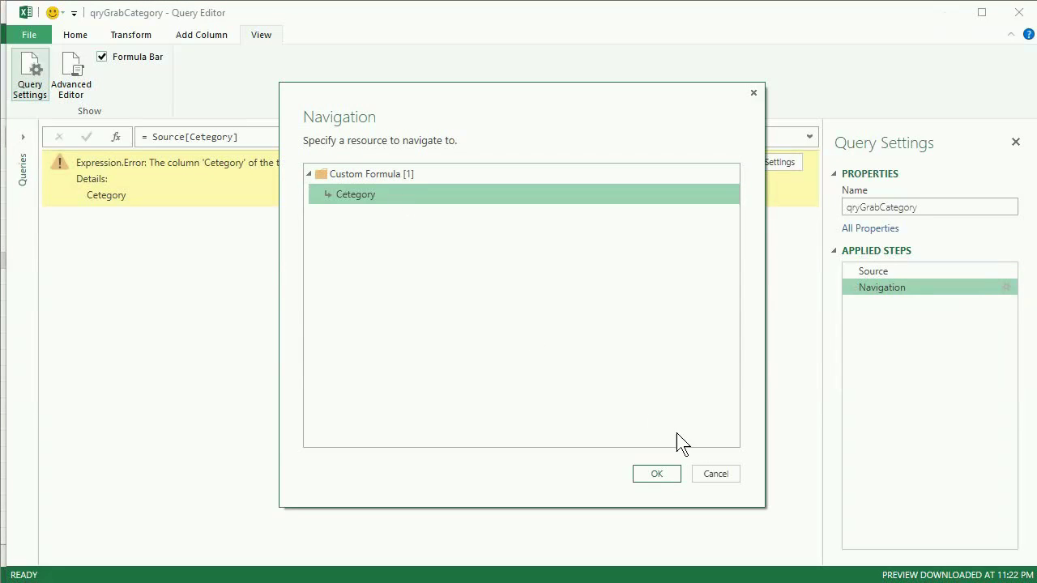
left_click(716, 475)
left_click(243, 138)
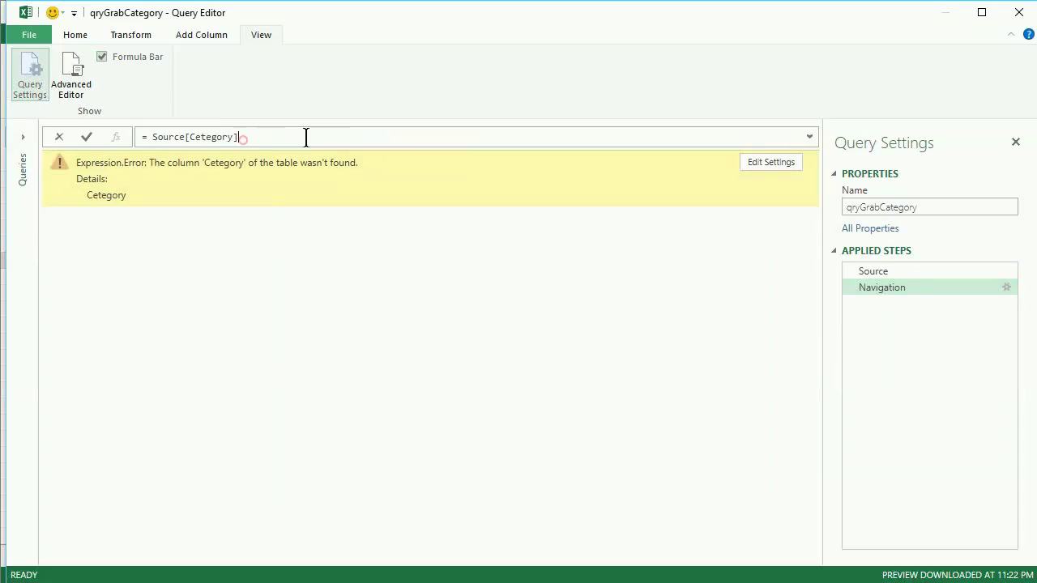
key("Delete")
type("a")
key("Return")
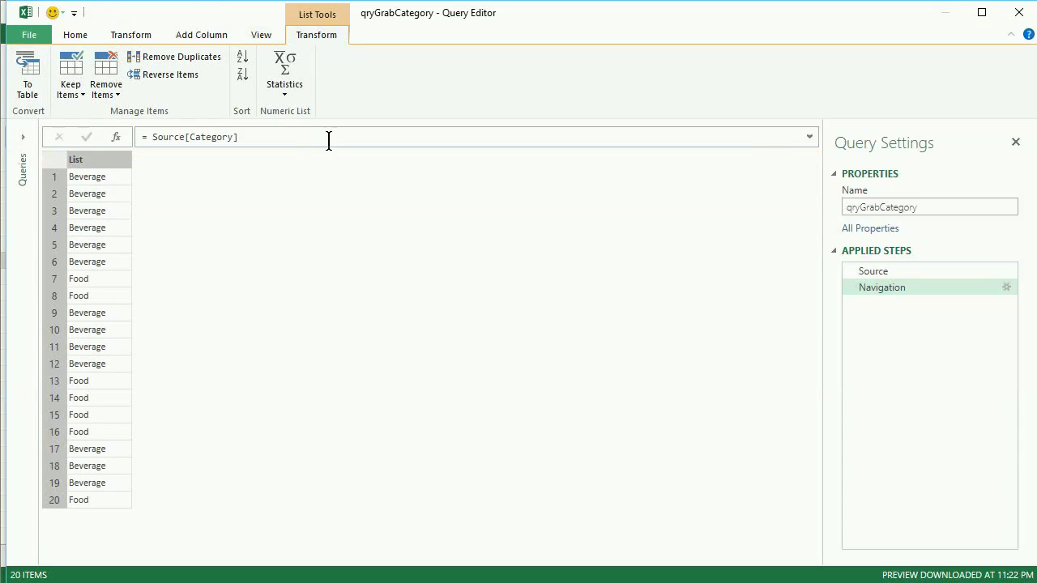
Compare the Source table with the Navigation step's Category list, and close the Query Editor discarding the changes.
left_click(875, 270)
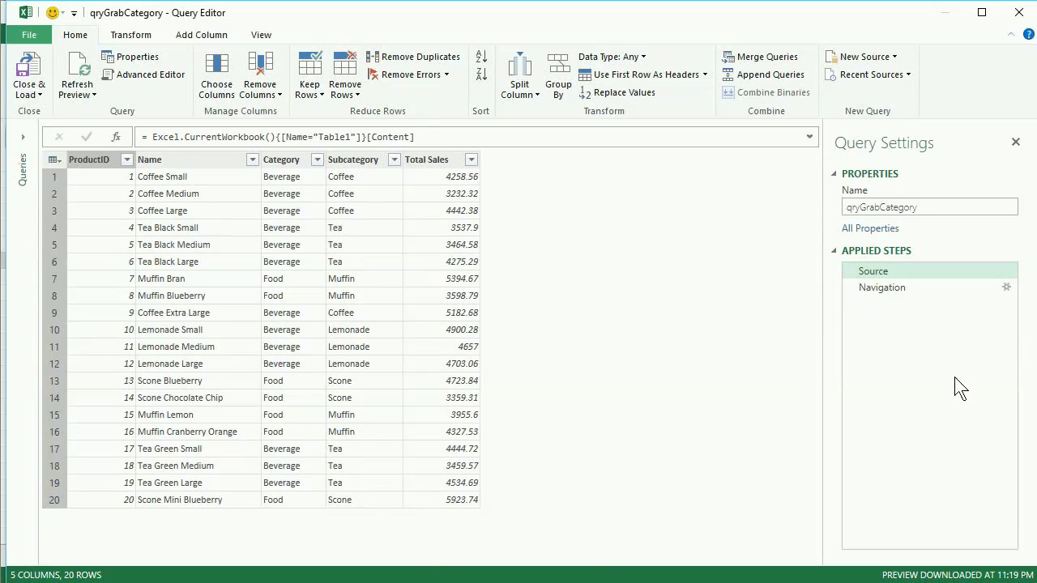
left_click(895, 288)
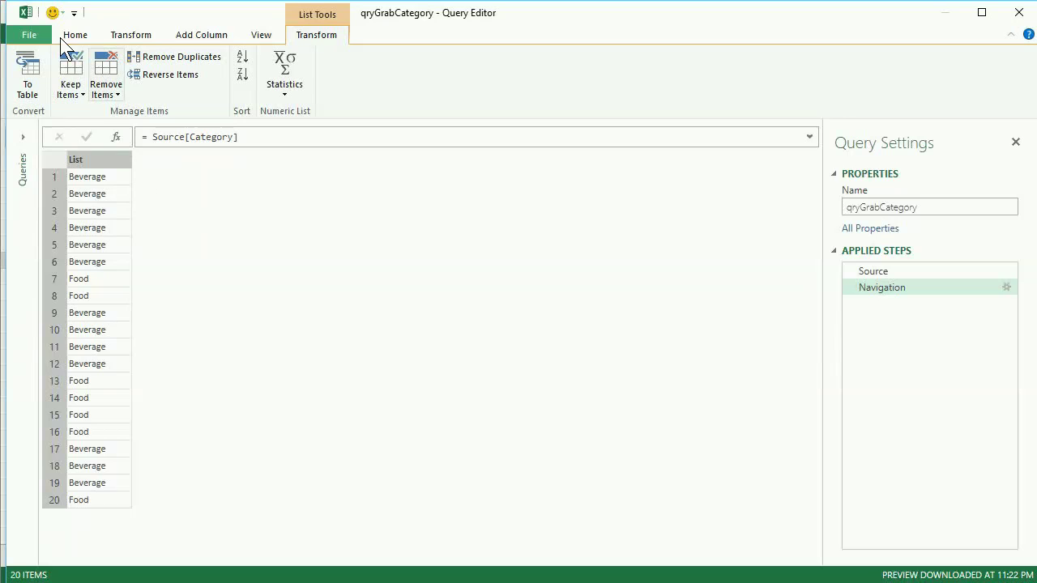
left_click(36, 31)
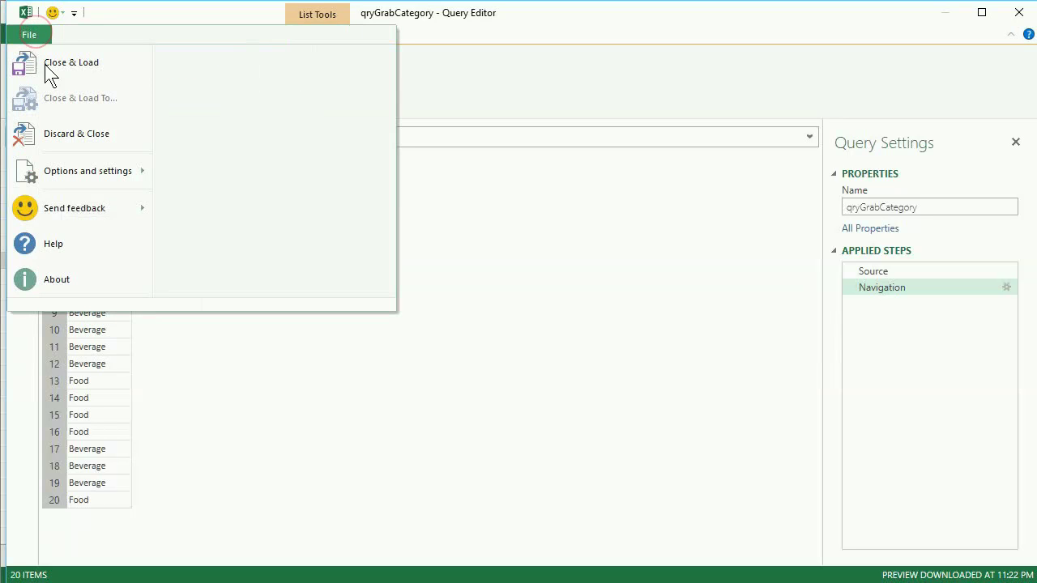
left_click(71, 125)
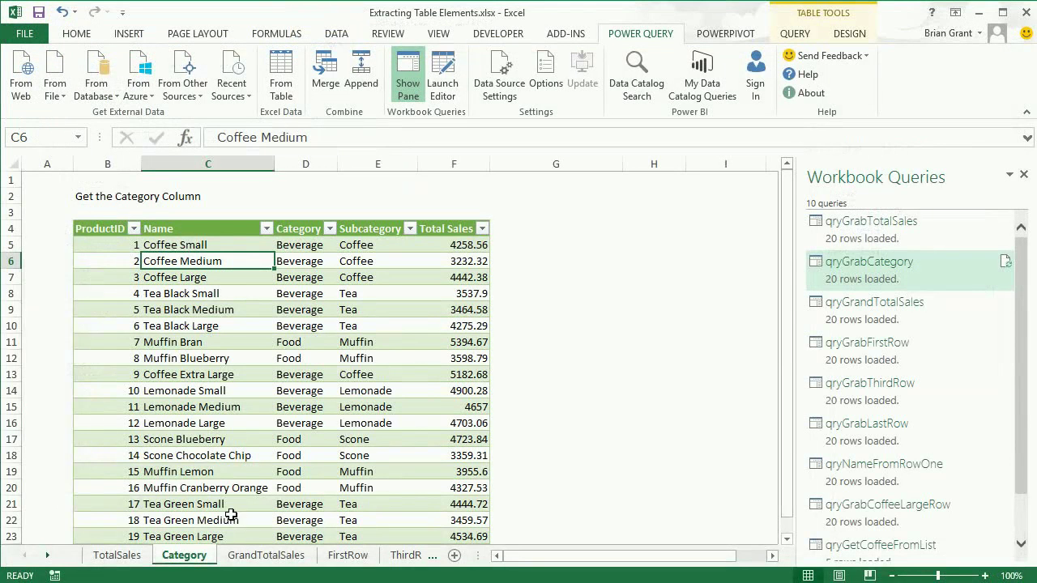
Open the qryGrandTotalSales query of the GrandTotalSales sheet for editing in the Query Editor.
left_click(243, 557)
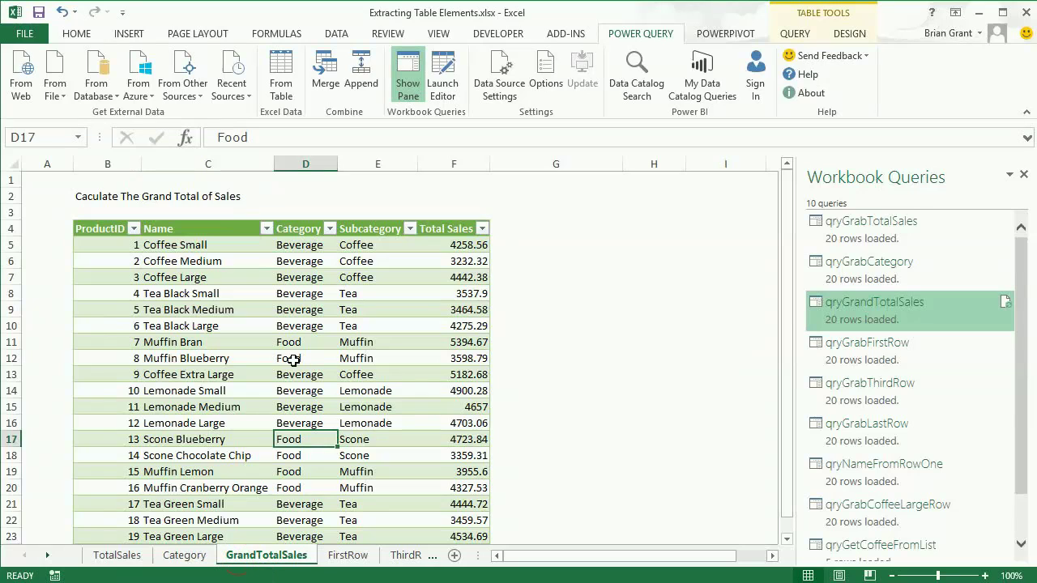
left_click(154, 267)
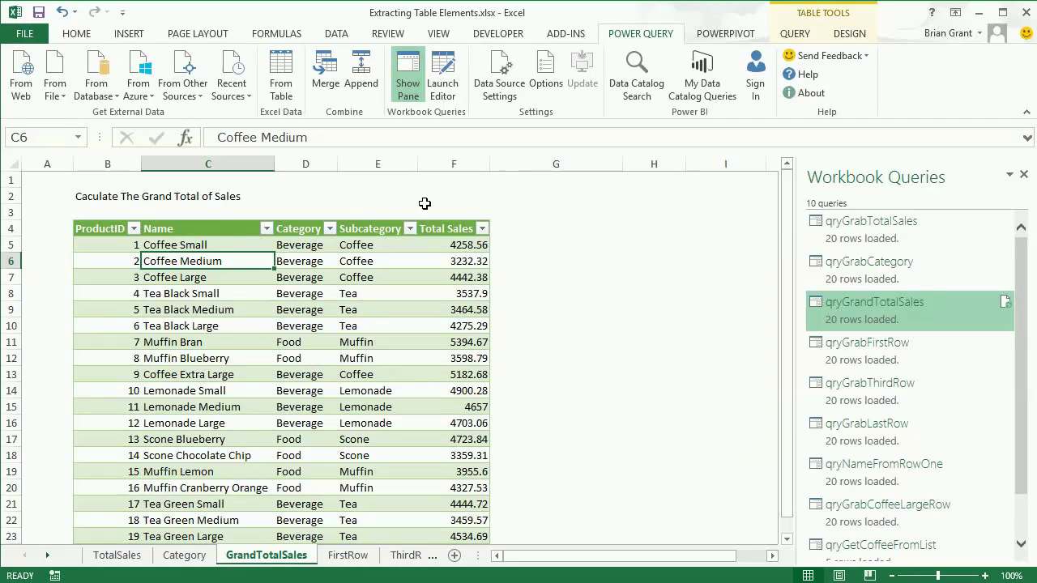
left_click(469, 243)
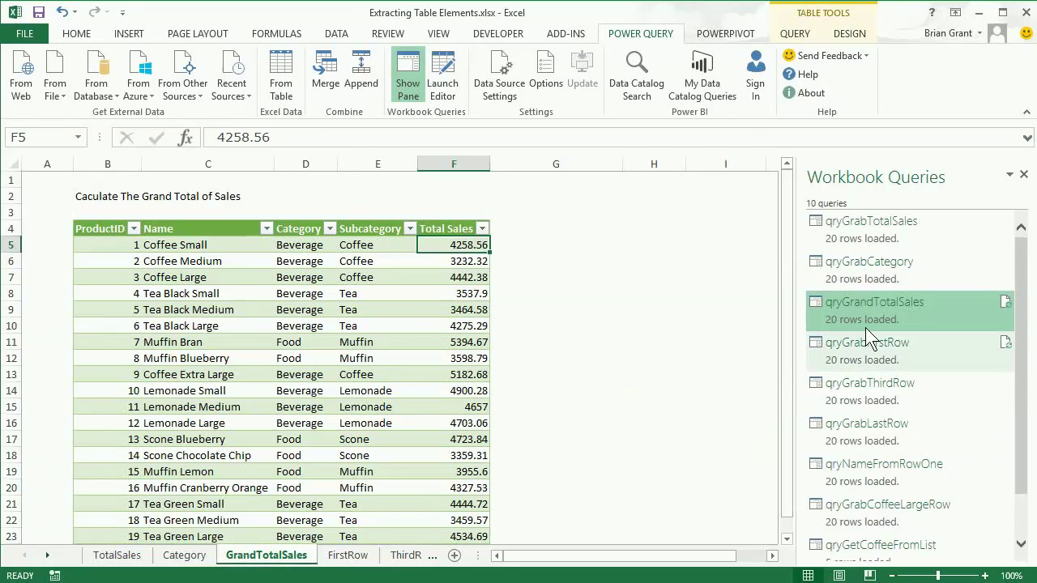
mouse_move(851, 307)
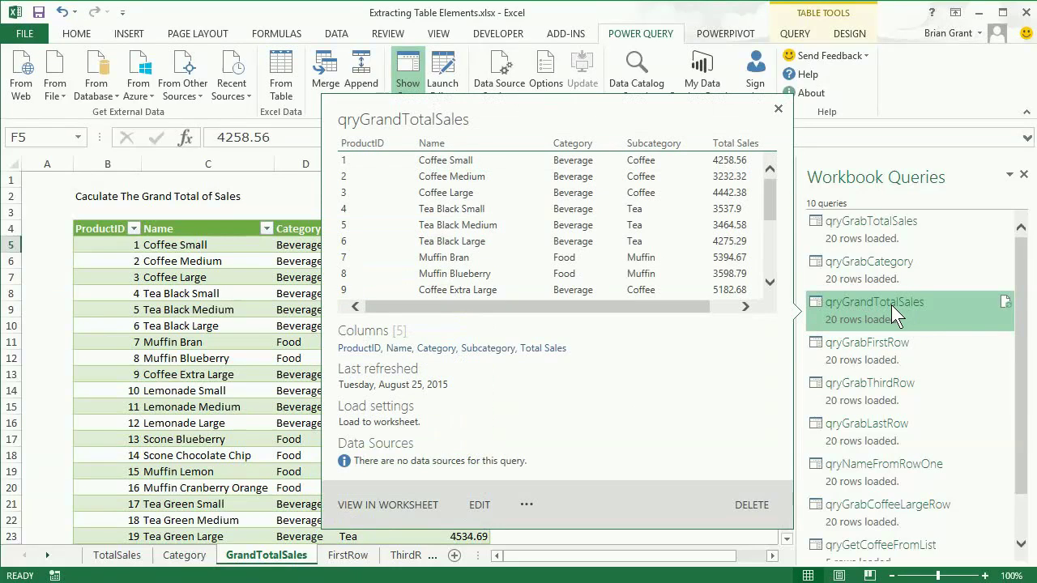
right_click(891, 305)
left_click(911, 314)
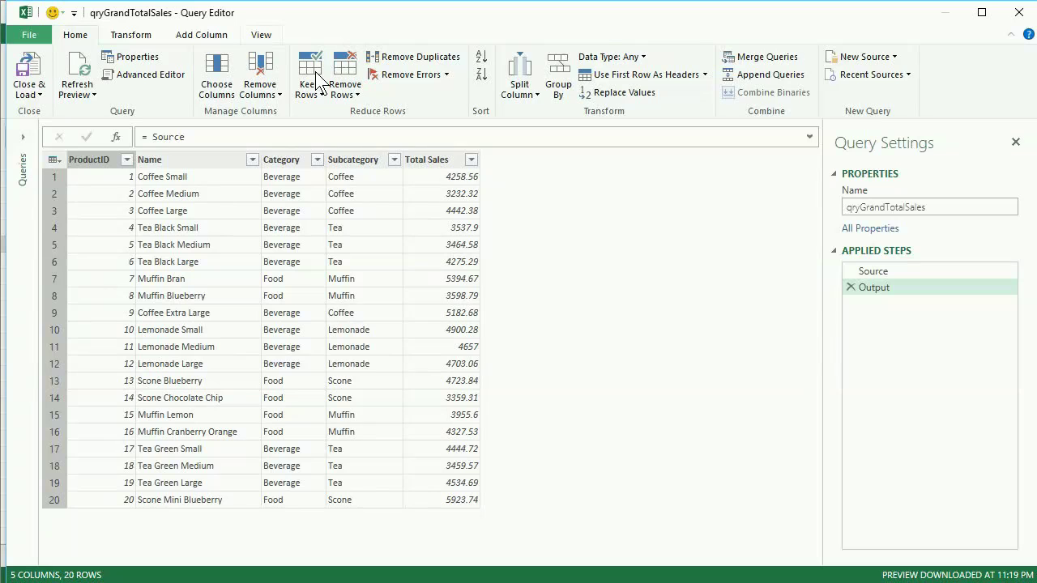
Change the Output line of qryGrandTotalSales to Source[Total Sales] in the Advanced Editor, apply it, and compare the list with the Source table.
left_click(274, 37)
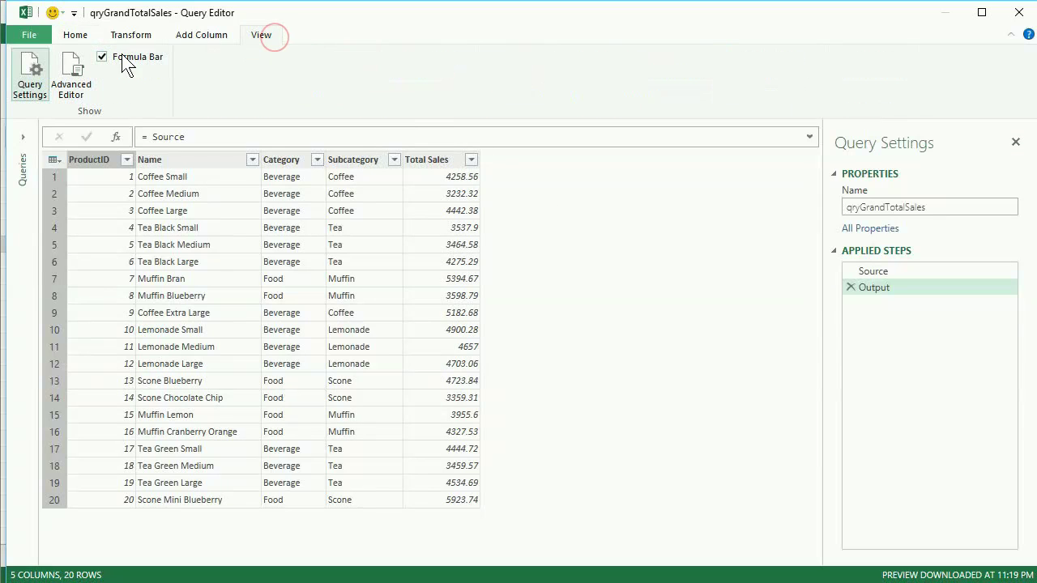
left_click(74, 79)
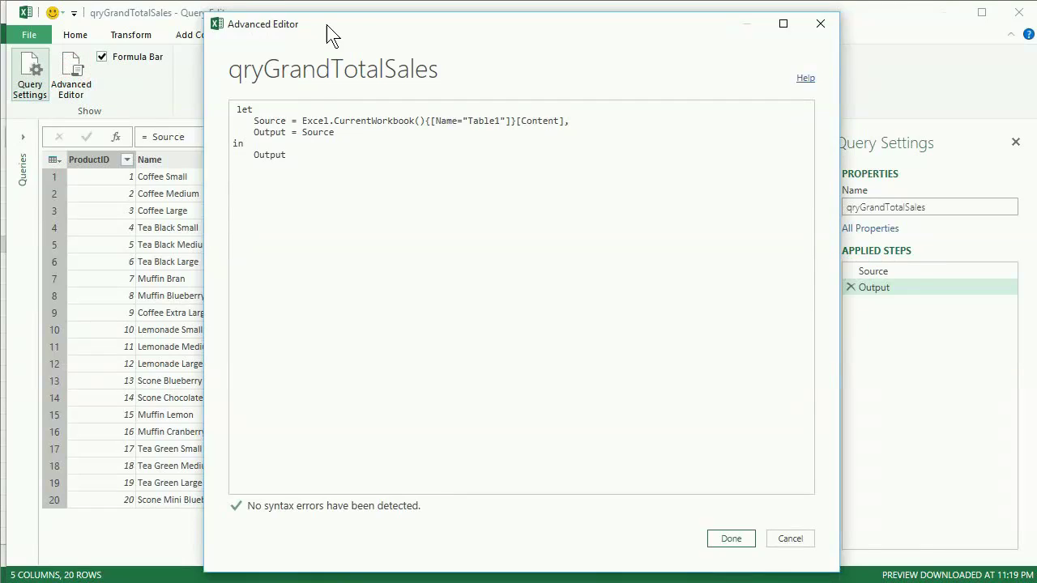
left_click_drag(326, 24, 397, 13)
left_click(436, 123)
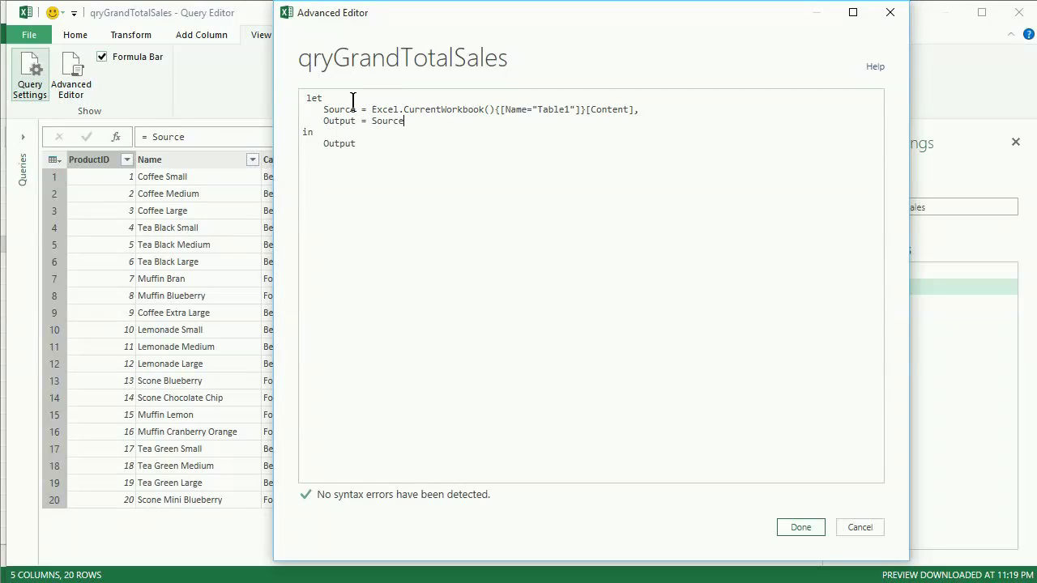
left_click_drag(390, 17, 608, 29)
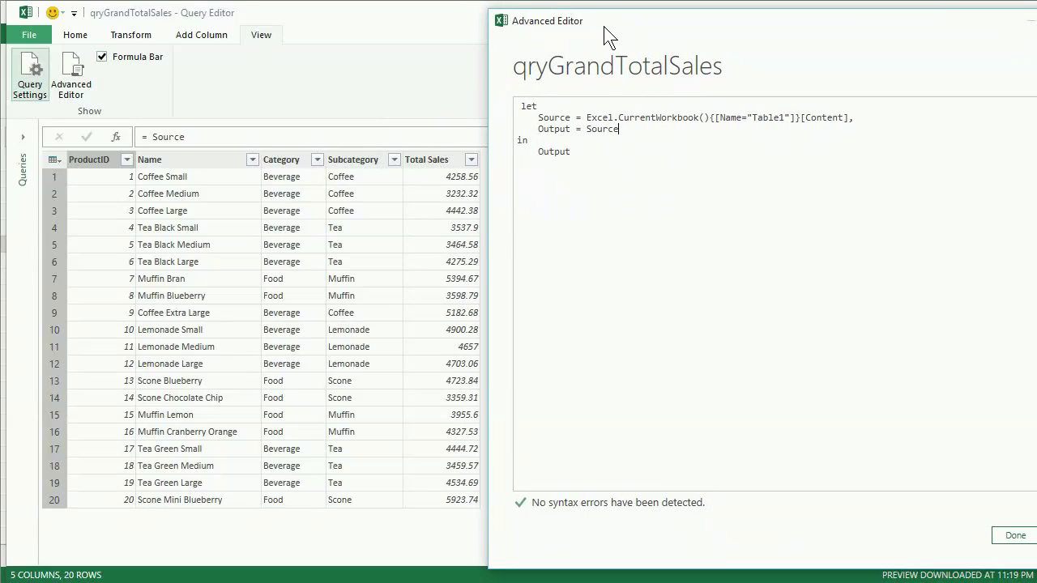
type("[")
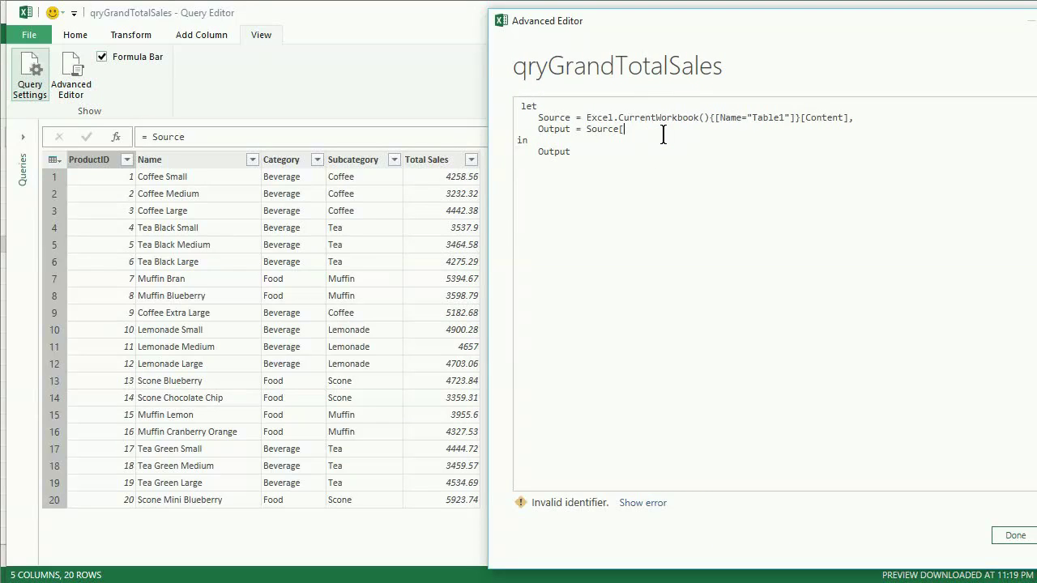
type("T")
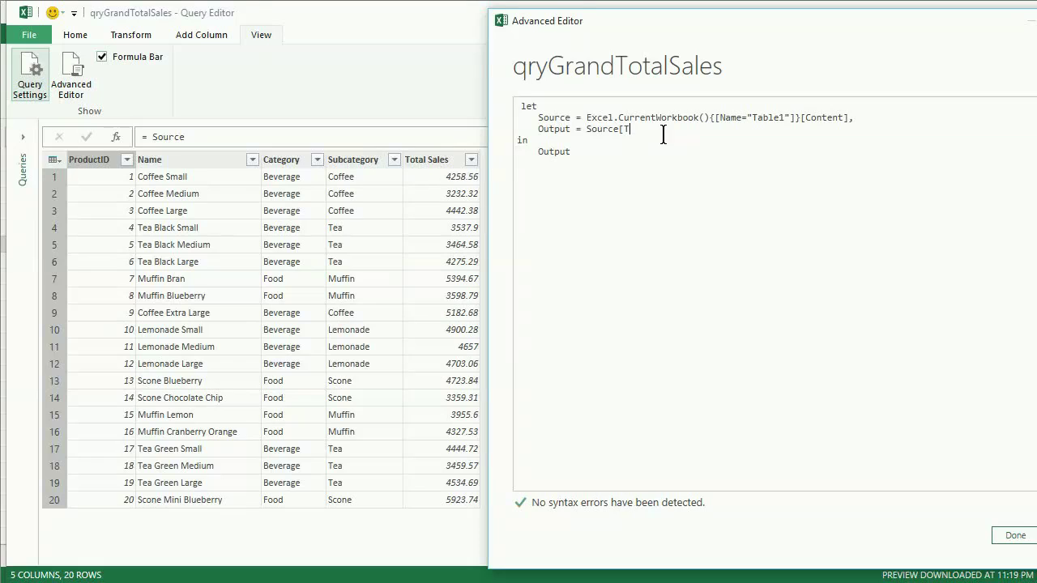
type("otal Sales")
key("Left")
key("Left")
key("Left")
key("Left")
key("Left")
key("Left")
key("Left")
key("Left")
key("Left")
key("Left")
type("\"")
key("BackSpace")
key("Right")
key("Right")
key("Right")
key("Right")
key("Right")
key("Right")
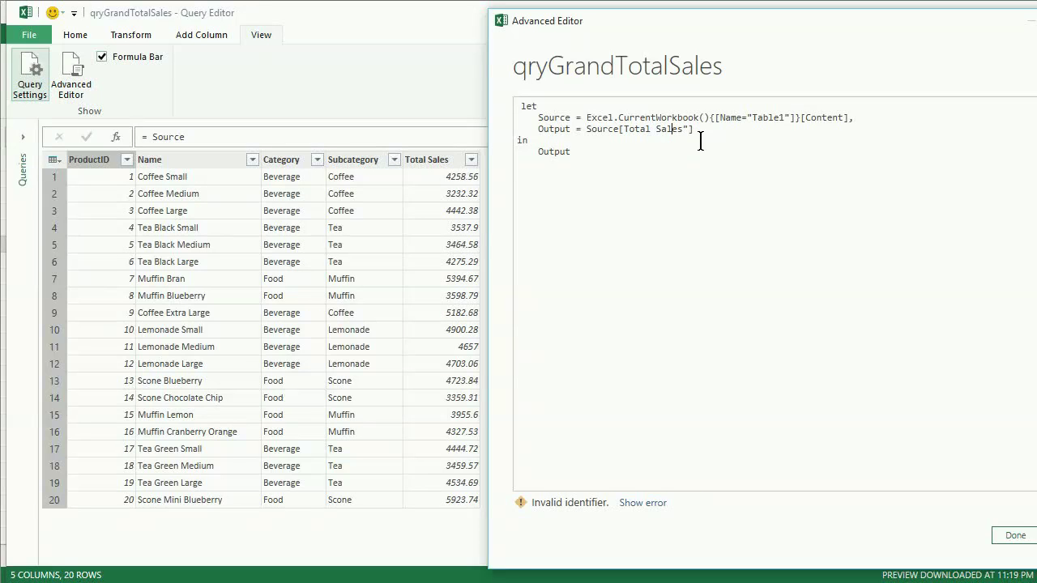
key("BackSpace")
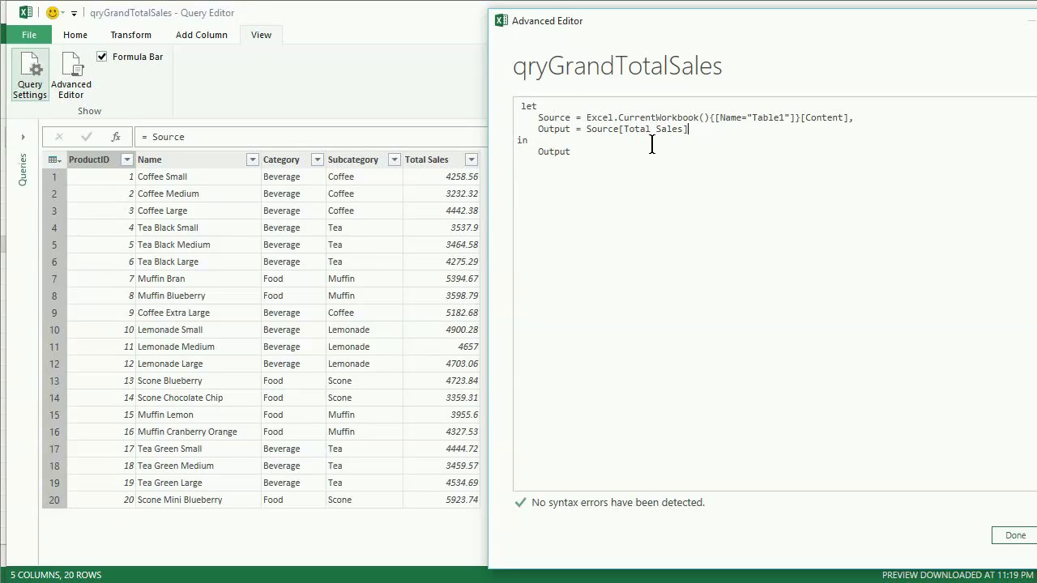
left_click(1016, 537)
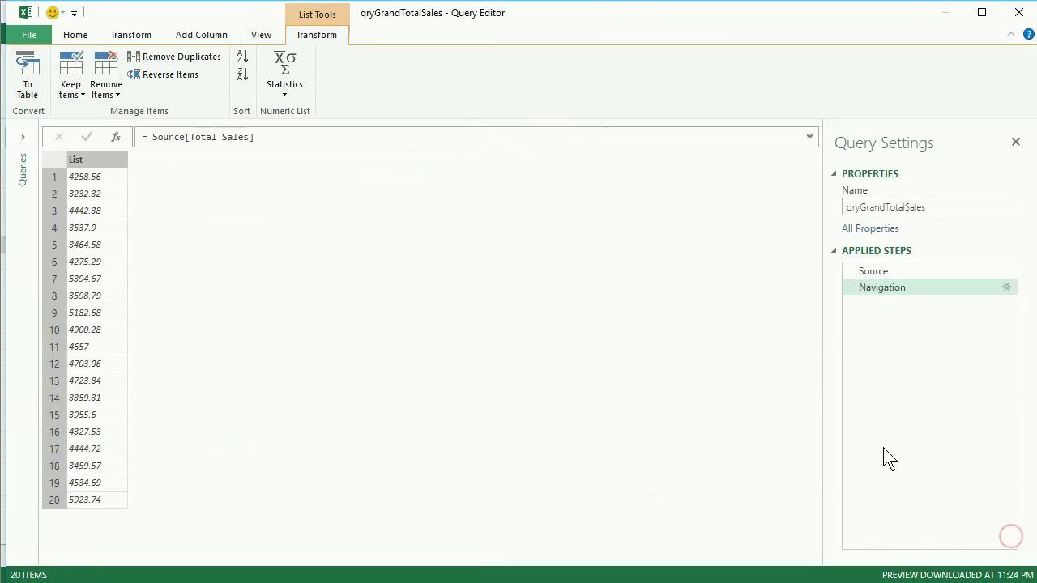
left_click(873, 269)
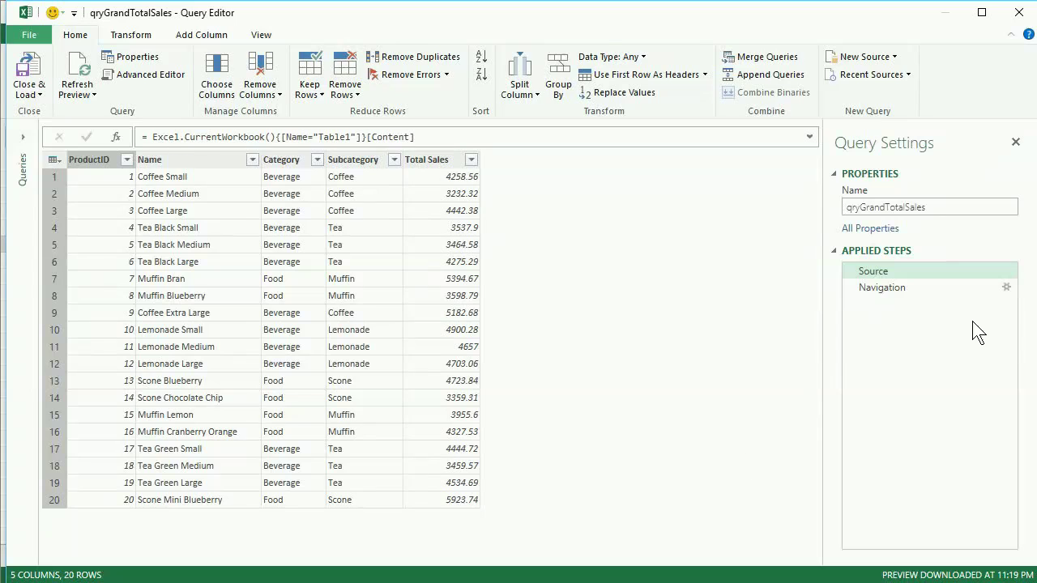
left_click(909, 285)
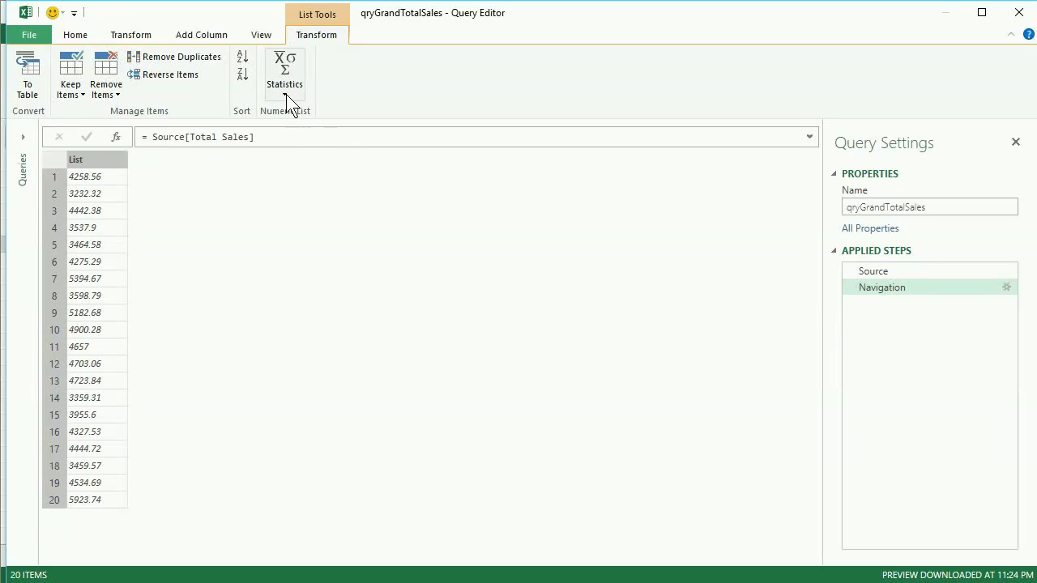
Wrap the Output expression as List.Sum( Source[Total Sales] ) in the Advanced Editor, apply it, and compare the Source and Output steps.
left_click(277, 36)
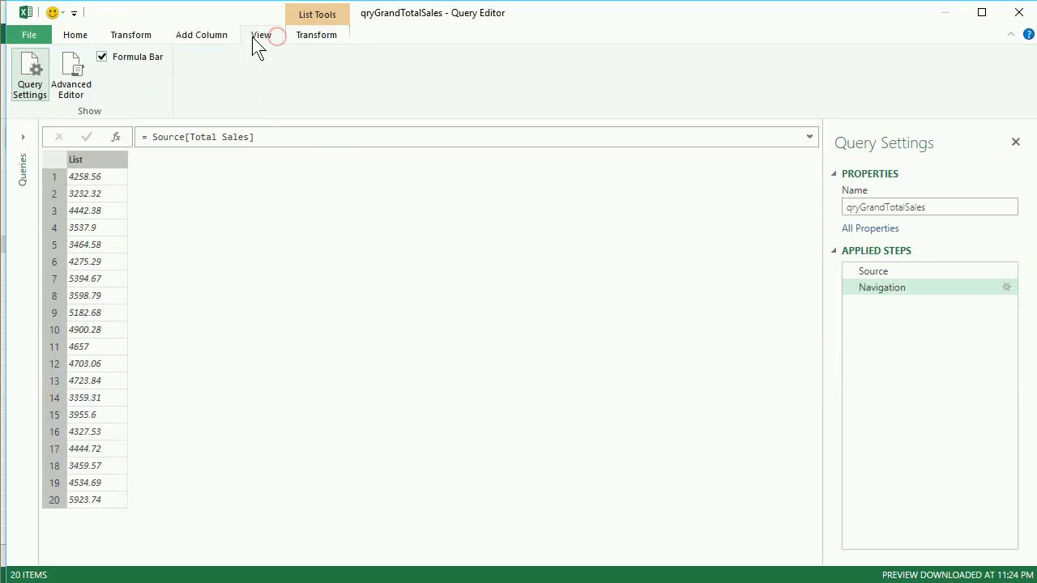
left_click(87, 71)
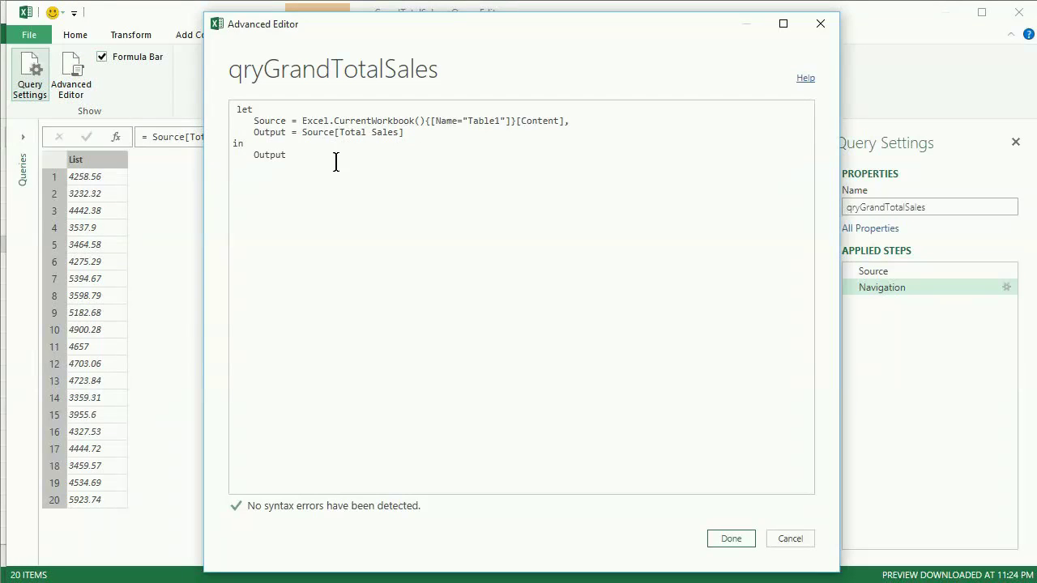
left_click(304, 134)
type("List.Sum(")
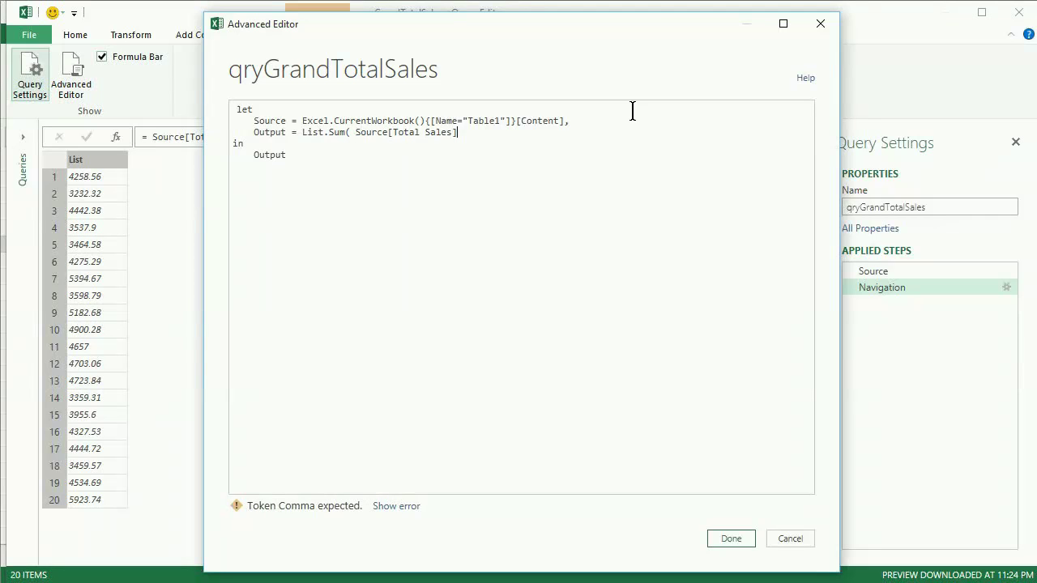
type("  )")
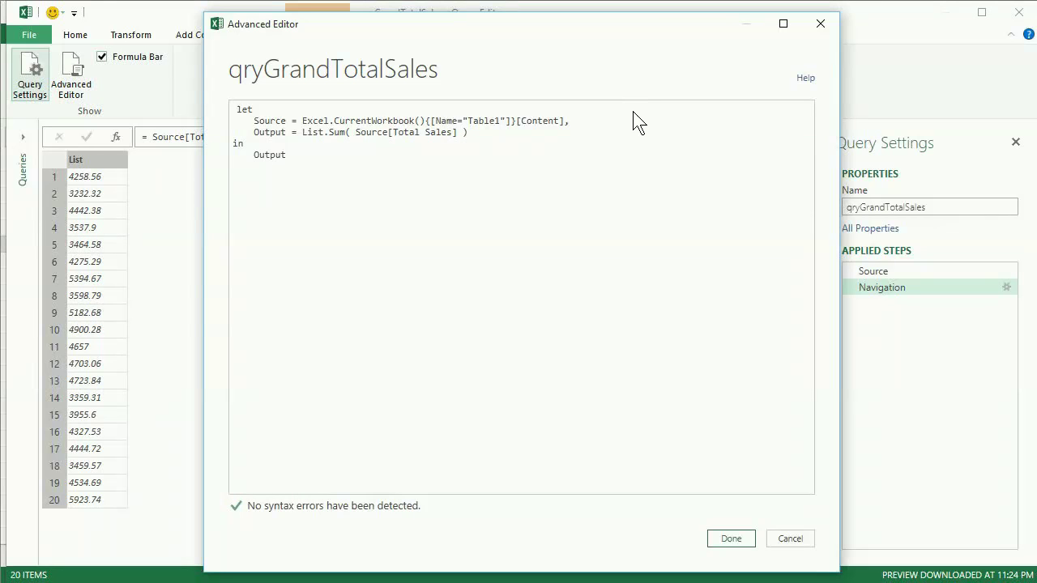
key("Left")
key("Left")
key("Left")
key("Left")
key("Left")
key("Left")
key("Left")
key("Left")
key("Left")
key("Left")
key("Left")
key("Left")
left_click(741, 541)
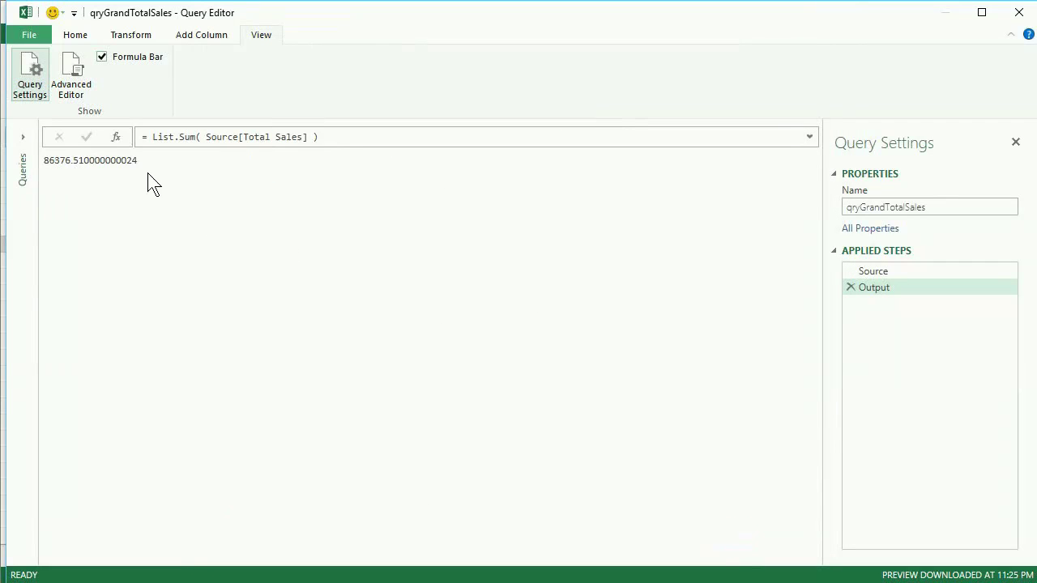
left_click(872, 275)
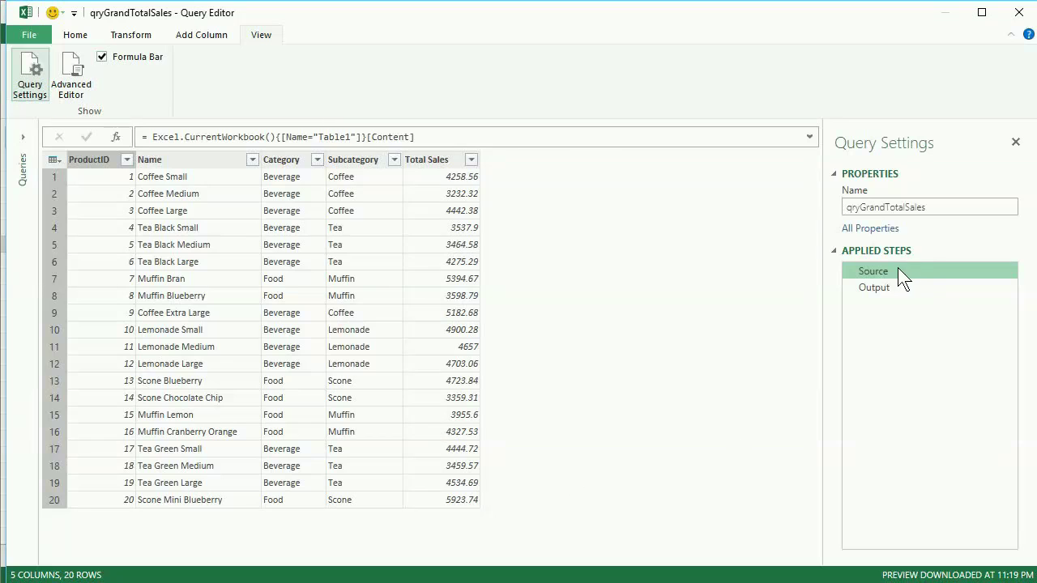
left_click(887, 288)
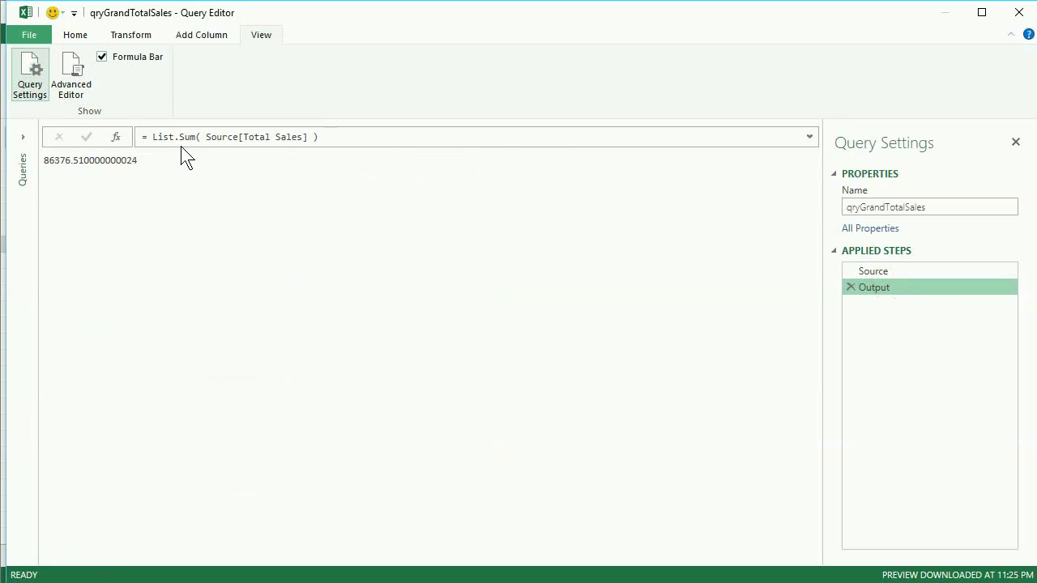